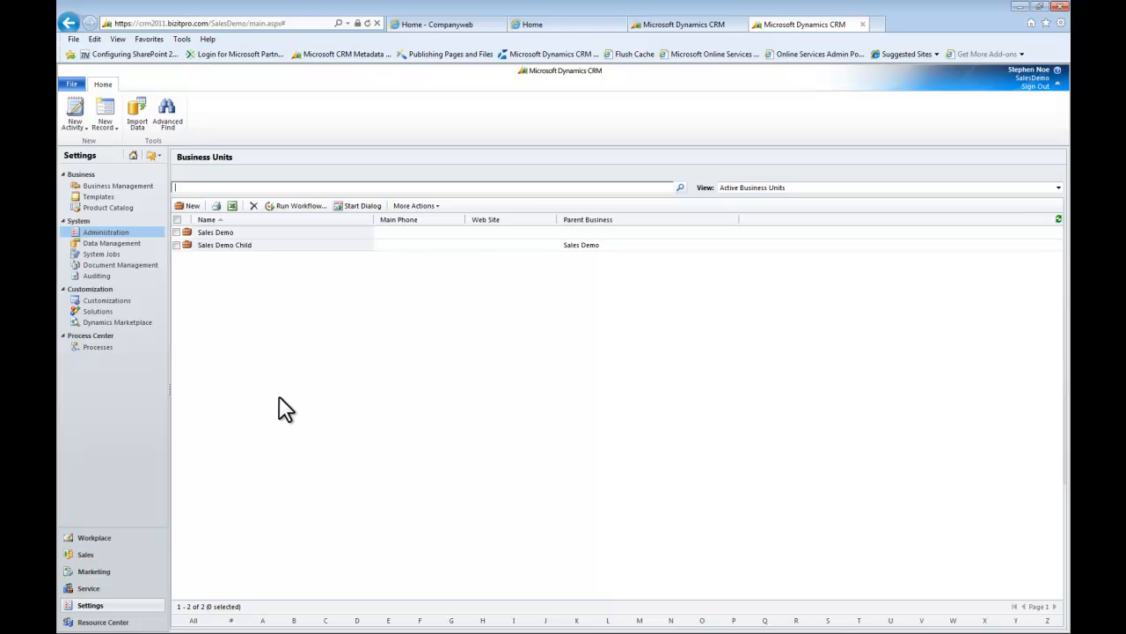
Rename the Sales Demo business unit to SalesDemo, set its division to "Division", and save and close the record
left_click(234, 239)
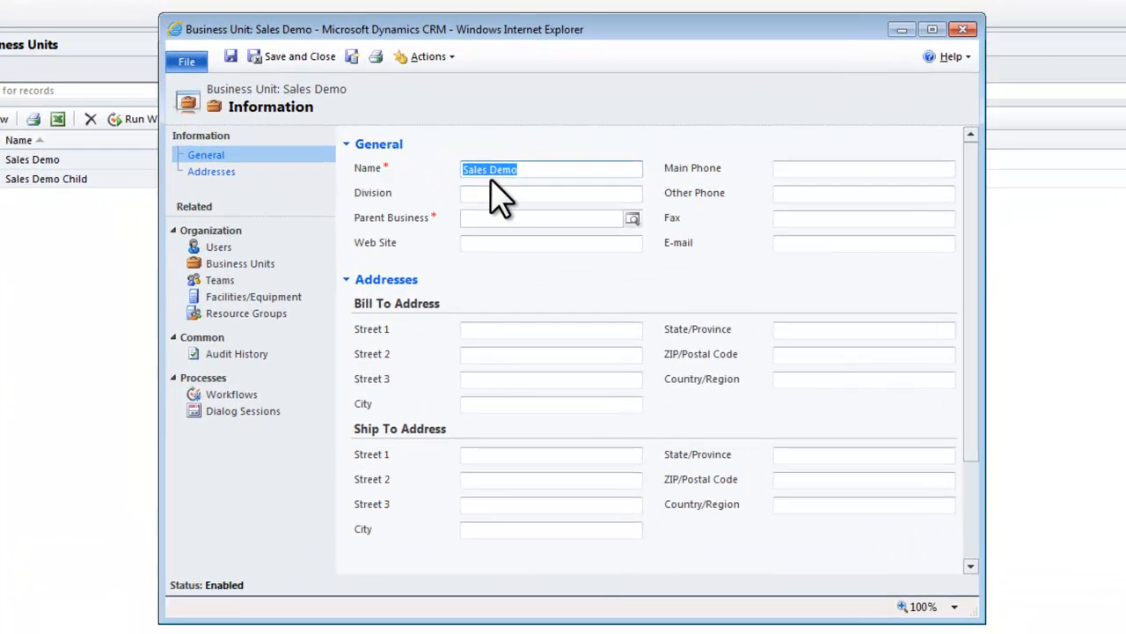
left_click(490, 169)
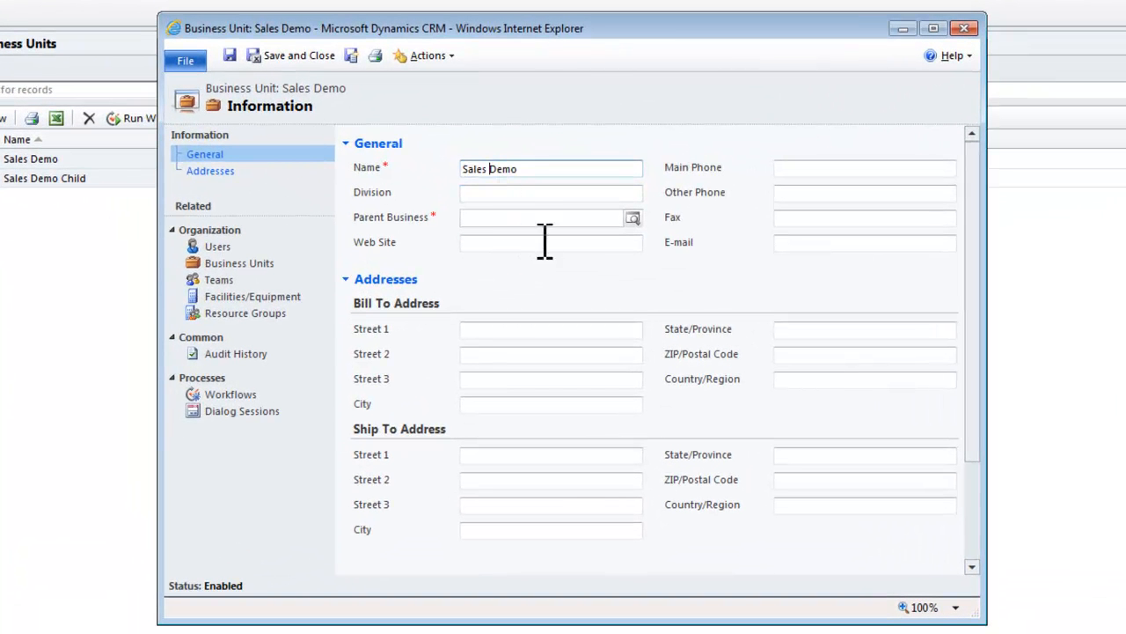
key("BackSpace")
left_click(529, 198)
type("Division")
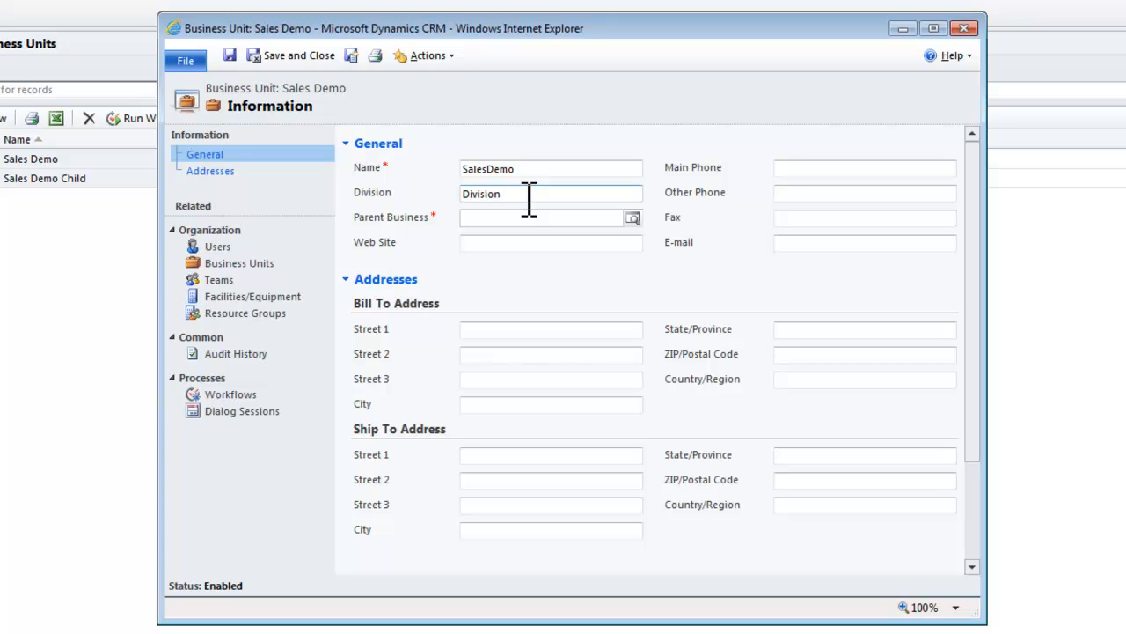
key("Tab")
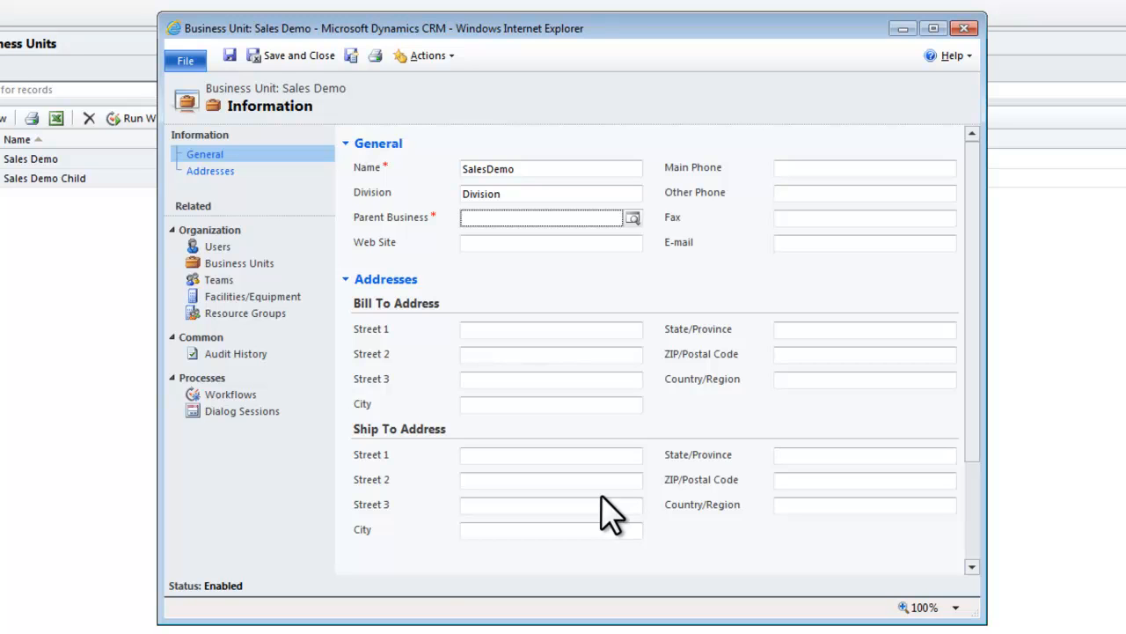
left_click(286, 56)
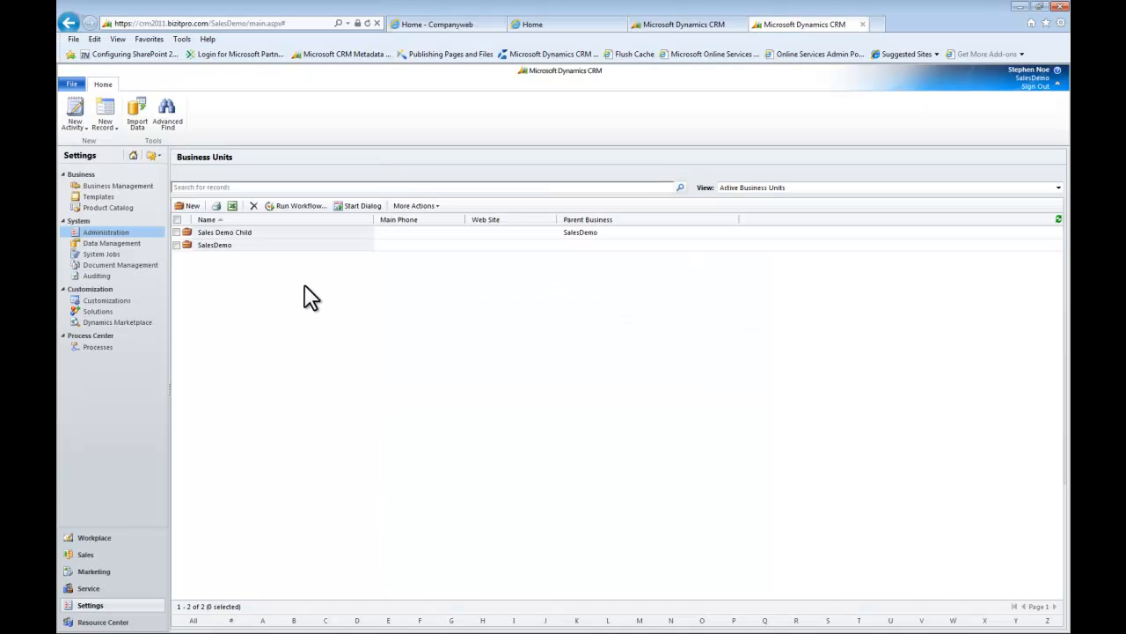
Create a business unit named "Sales Demo Grandchild" with the division "Division", and save and close it
left_click(188, 206)
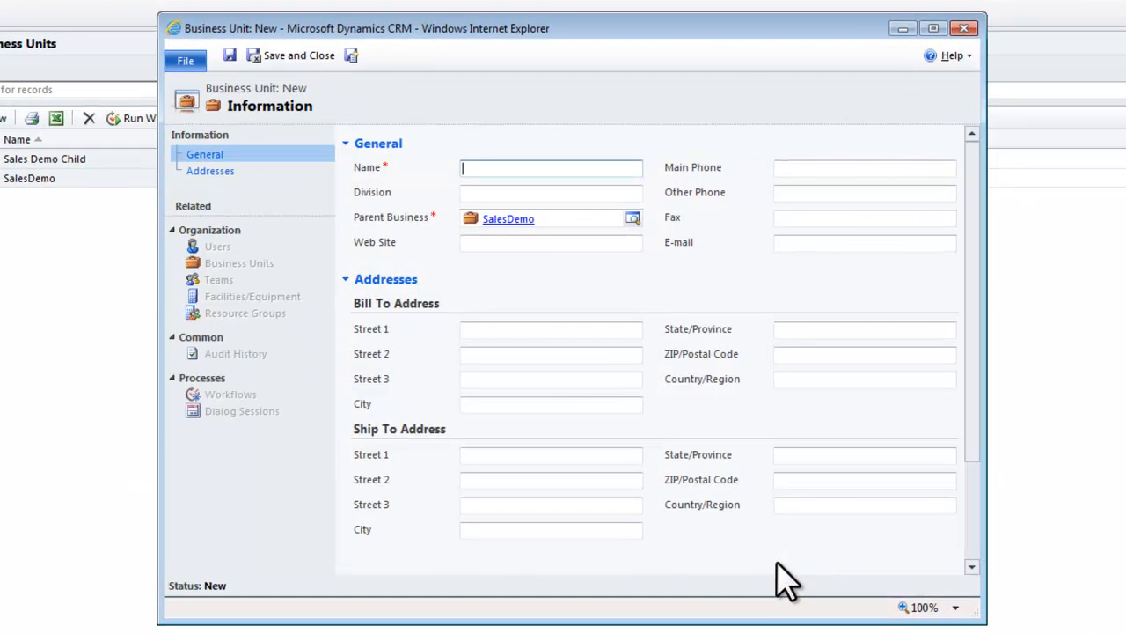
type("Sales Demo Grandchild")
key("Tab")
type("Division")
left_click(300, 56)
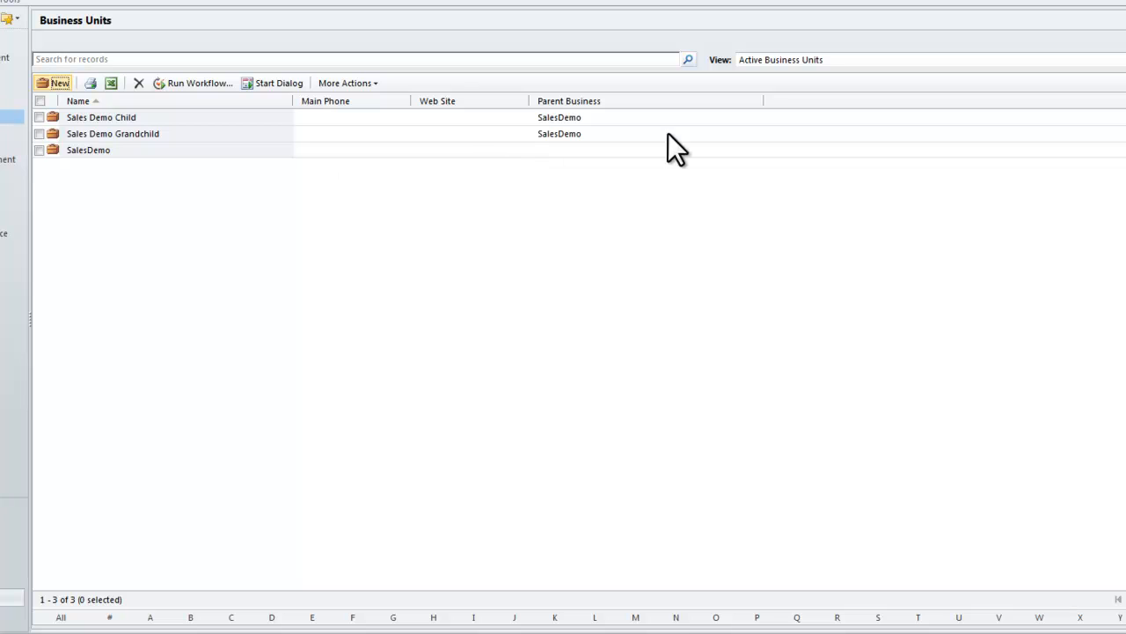
Sort the business units by parent business and change the parent of Sales Demo Grandchild to Sales Demo Child
left_click(596, 101)
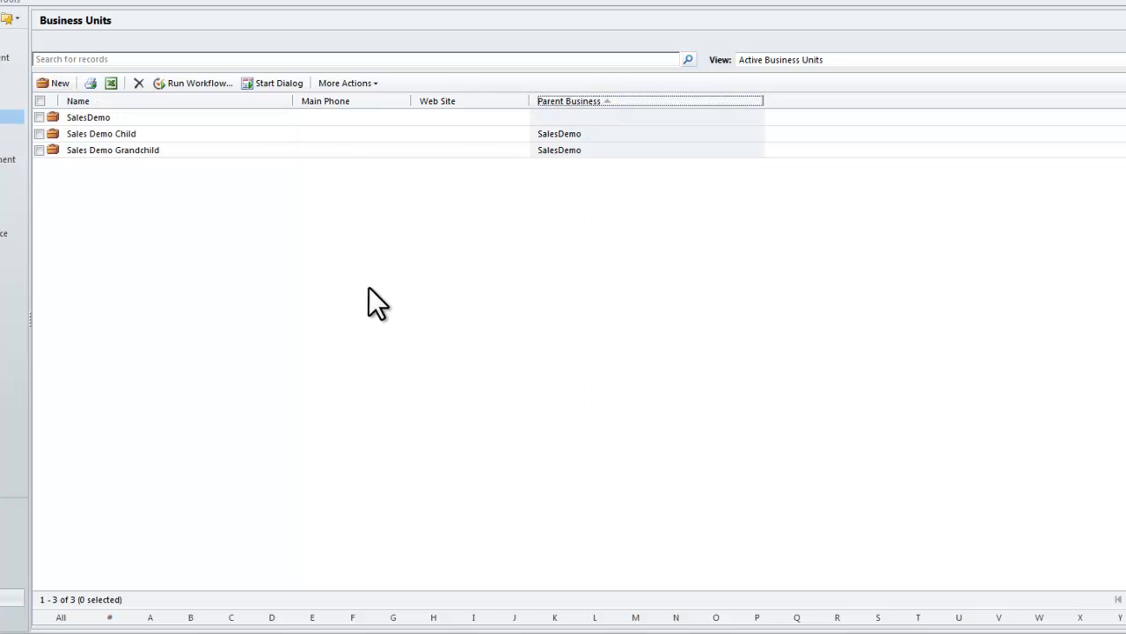
left_click(148, 151)
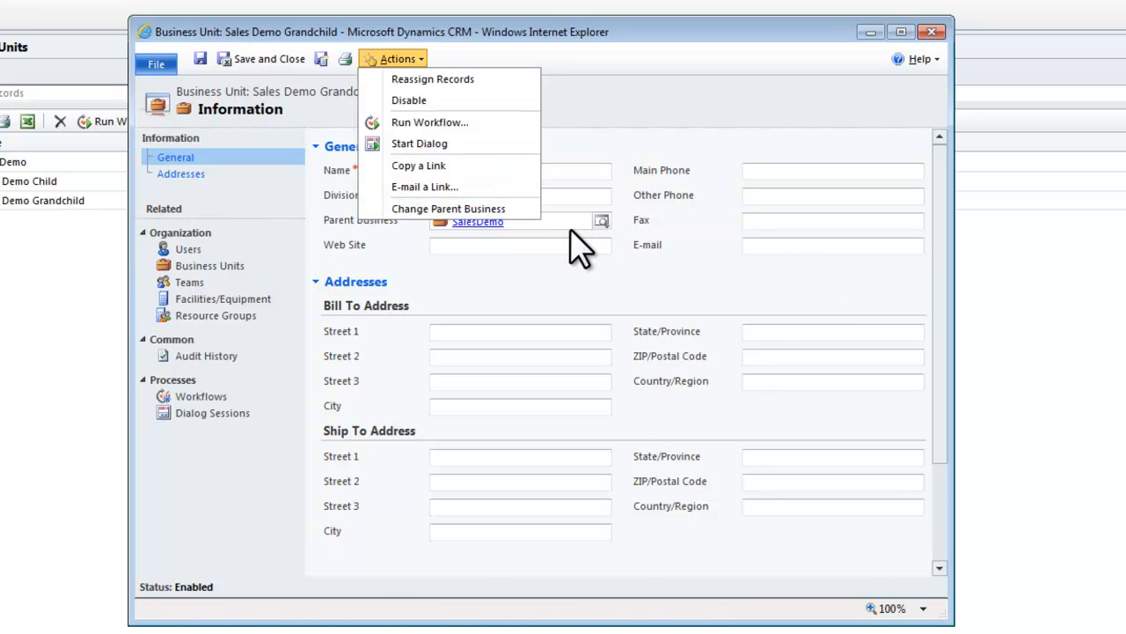
left_click(572, 226)
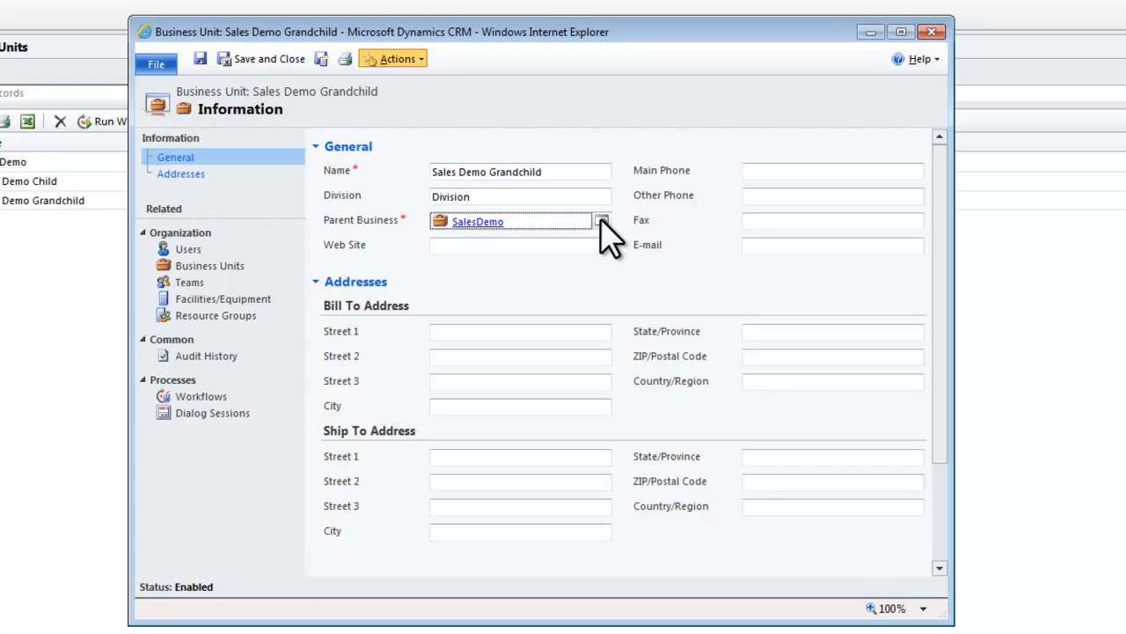
left_click(420, 59)
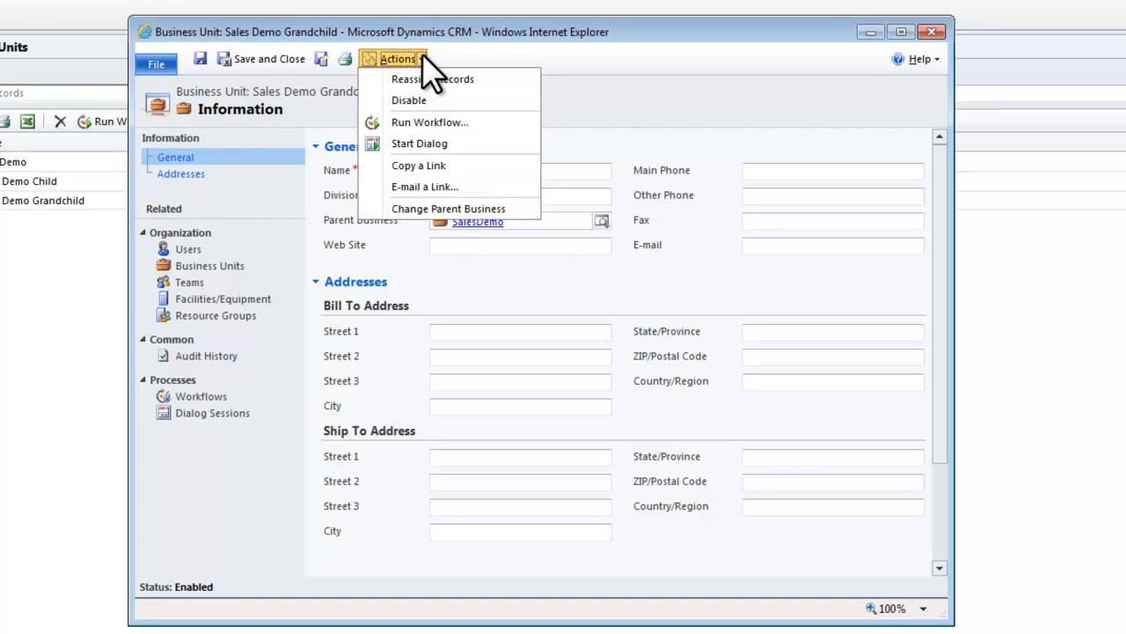
left_click(455, 209)
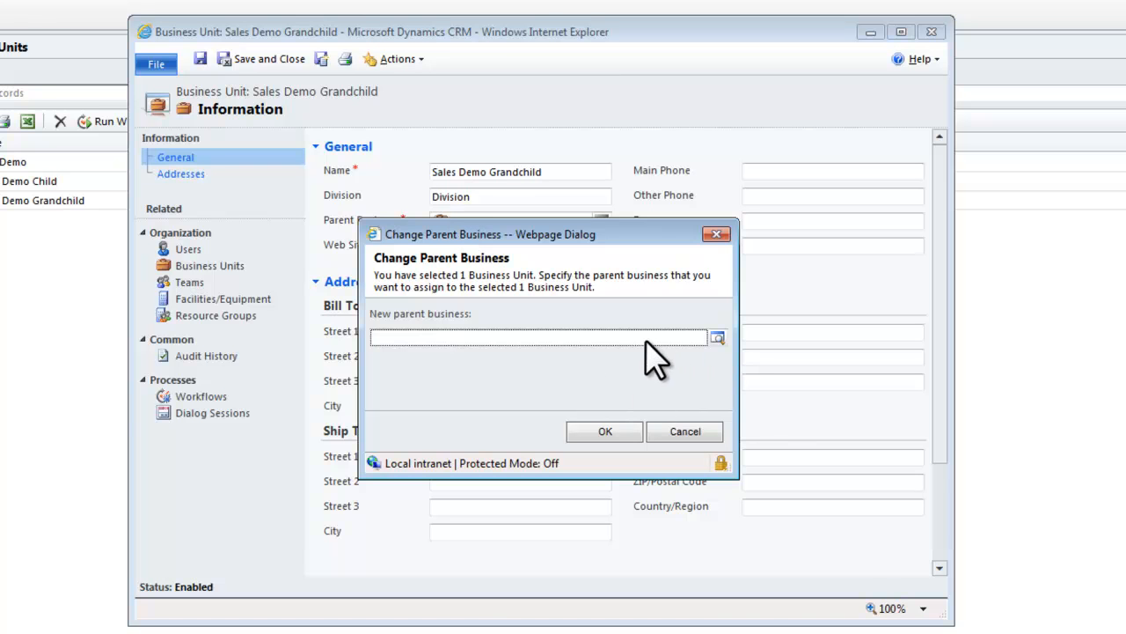
left_click(718, 338)
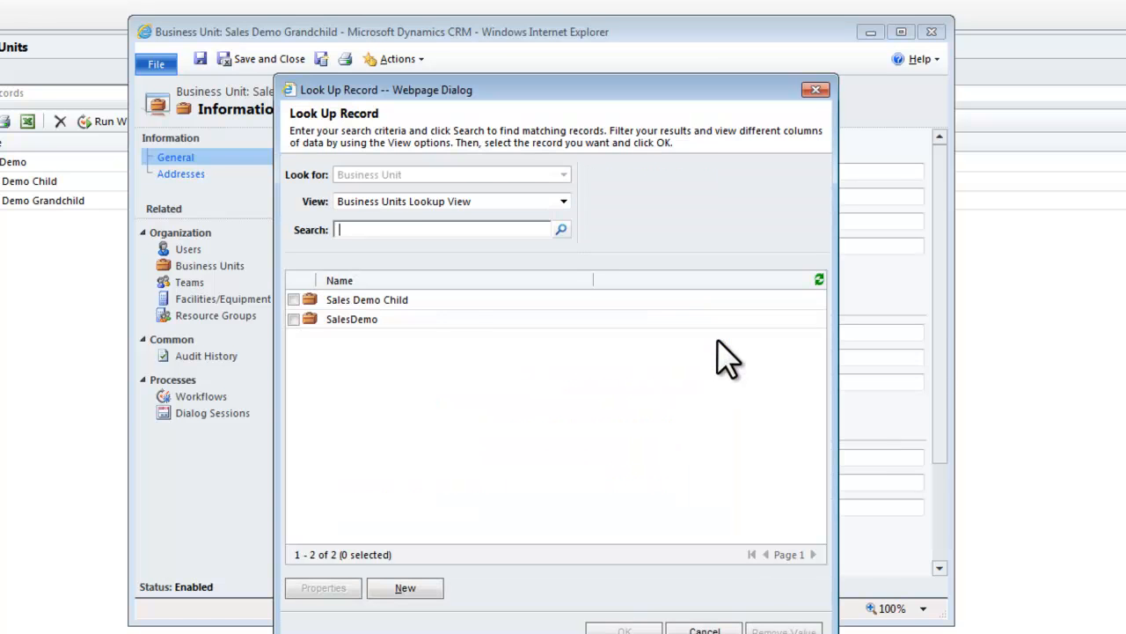
double_click(427, 301)
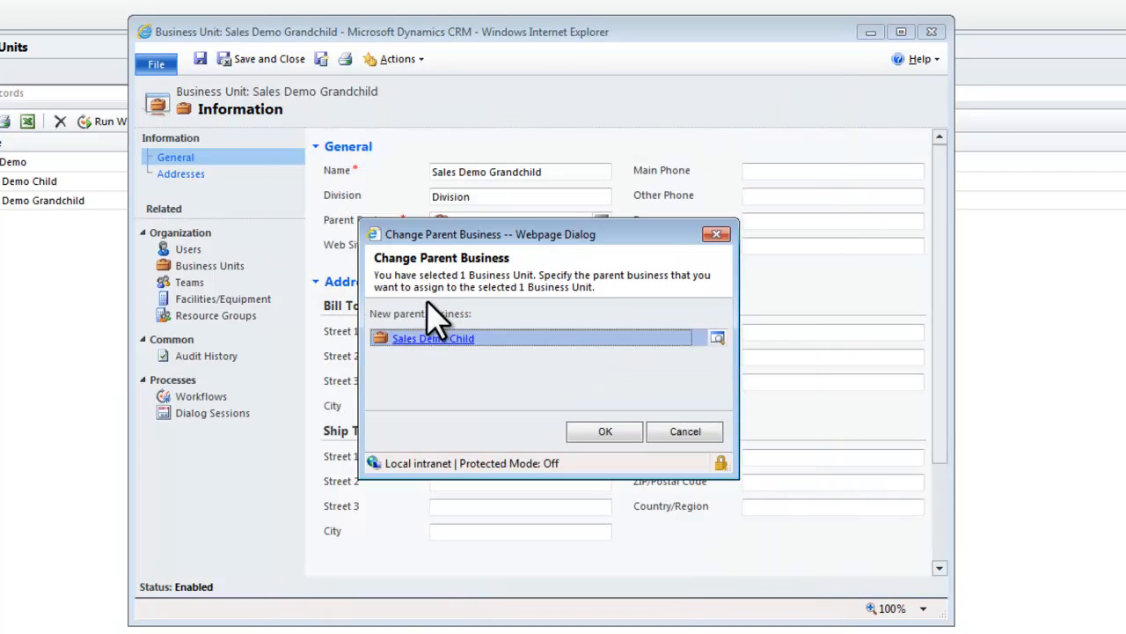
left_click(606, 433)
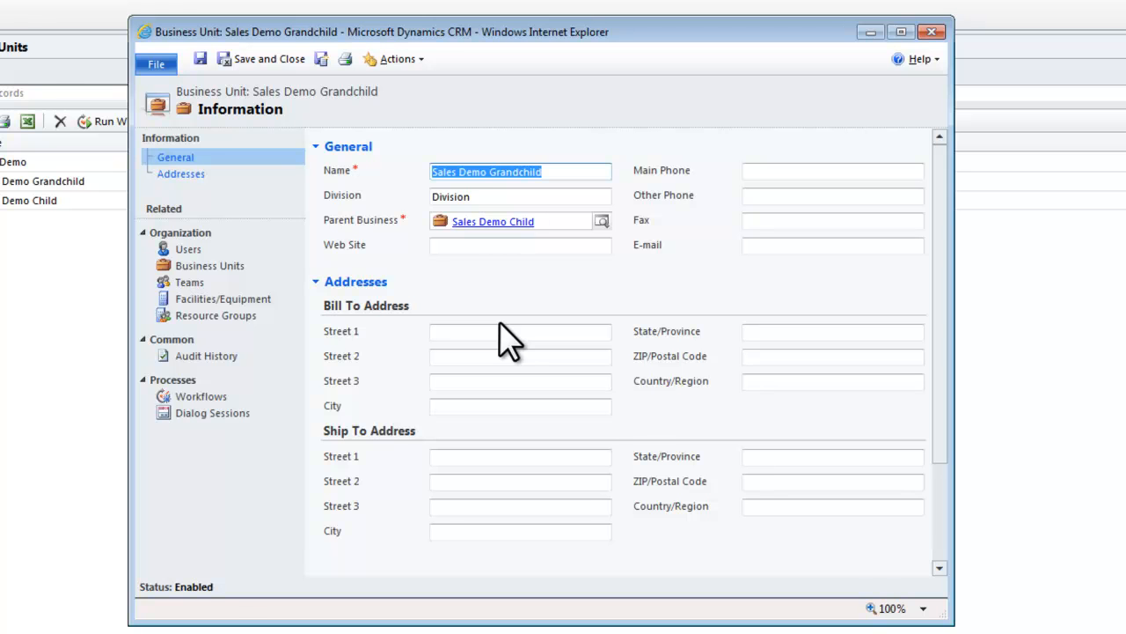
left_click(278, 60)
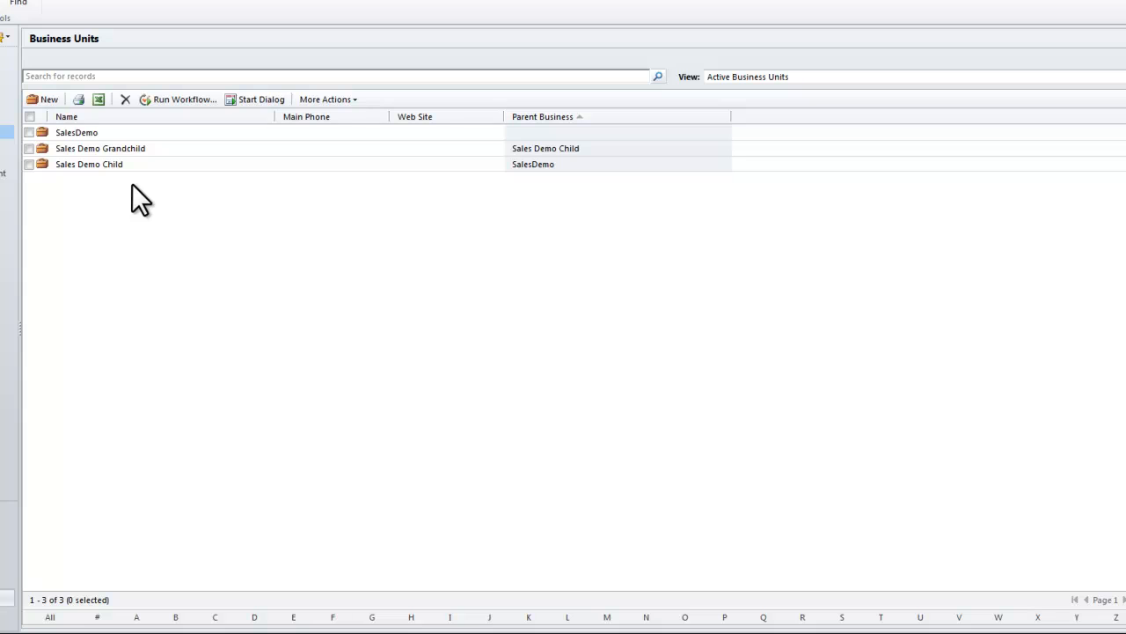
Try to delete the Sales Demo Child business unit from the active business units list
left_click(88, 166)
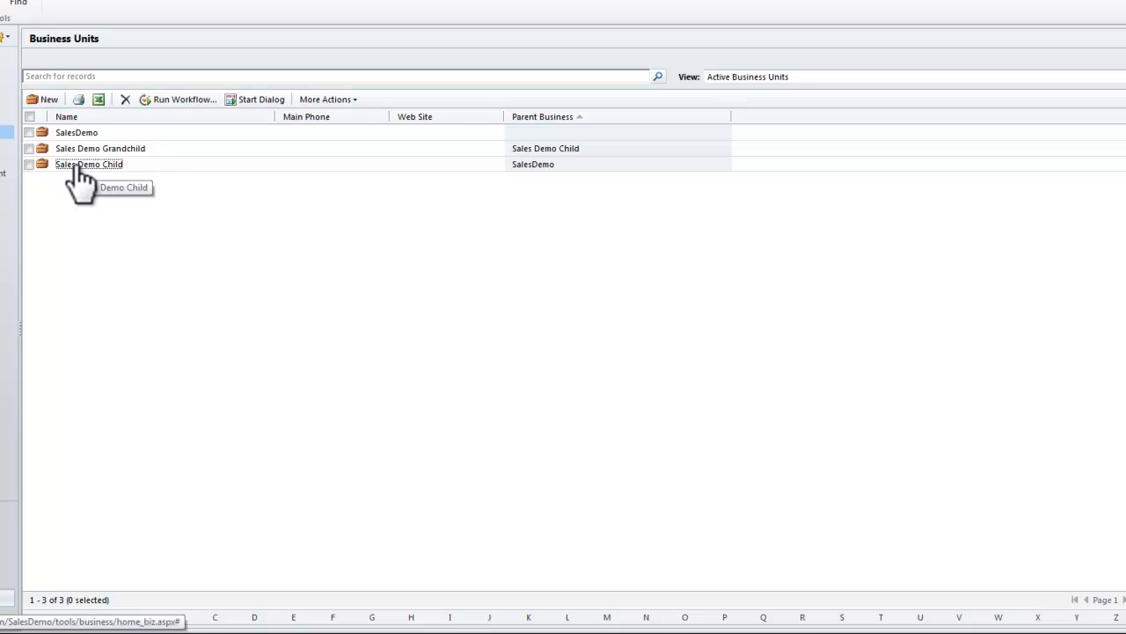
left_click(151, 165)
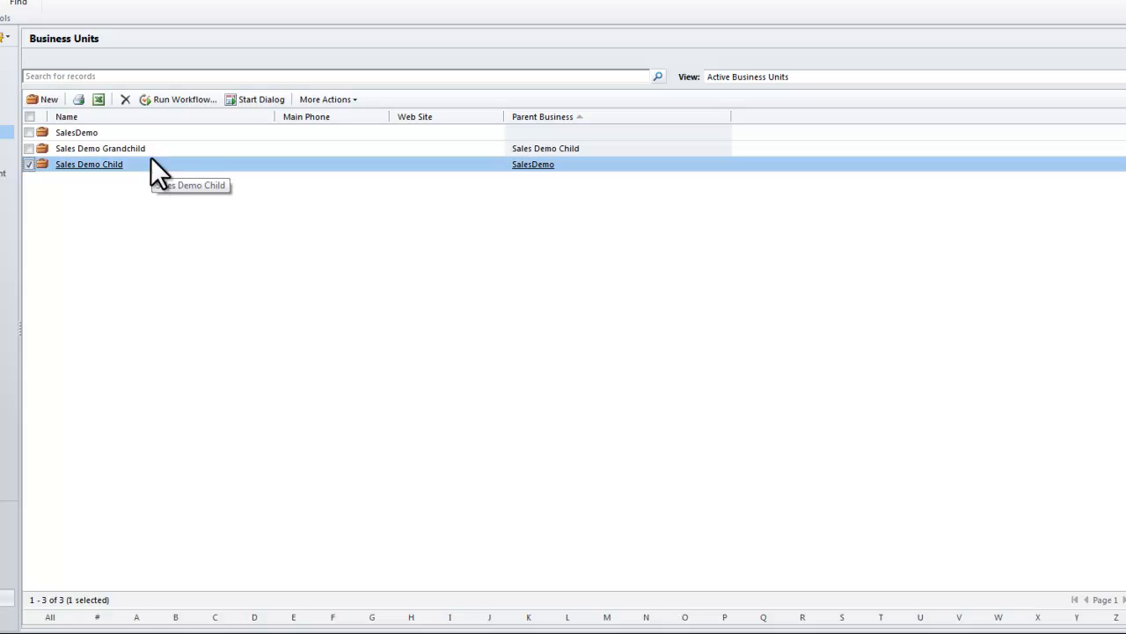
left_click(125, 99)
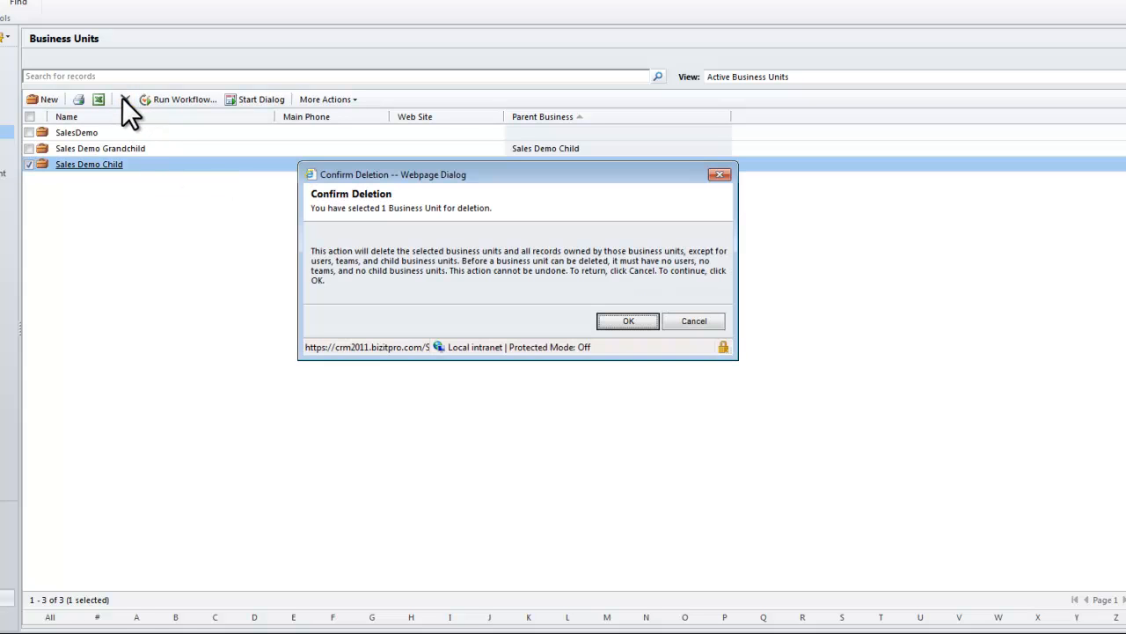
left_click(628, 322)
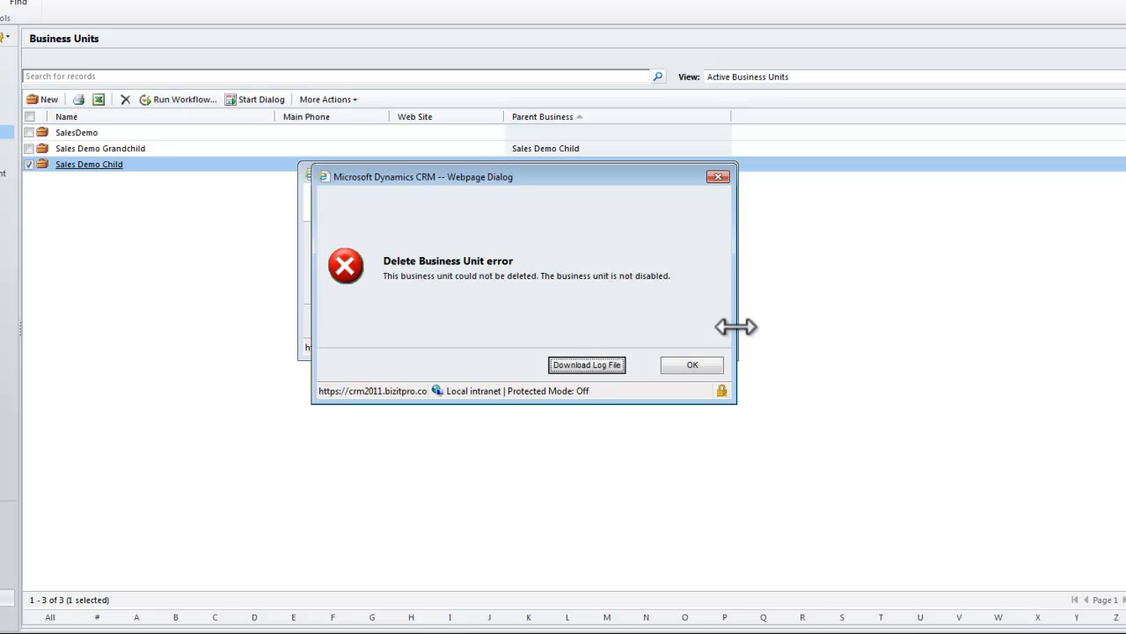
left_click(696, 366)
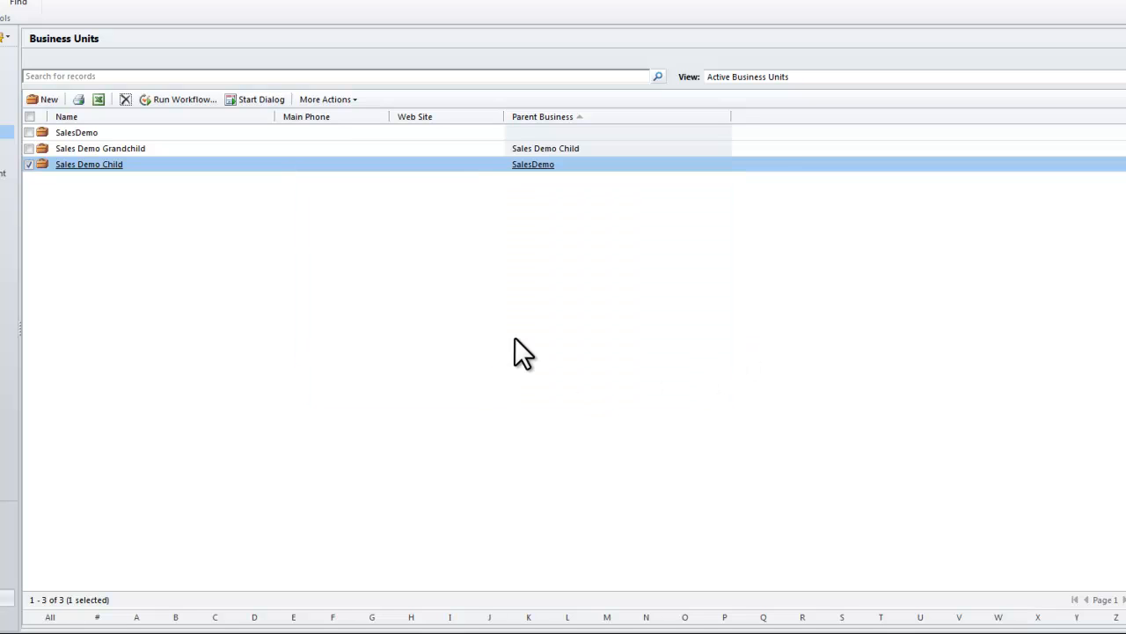
Disable the Sales Demo Child business unit and switch the list to the Inactive Business Units view
right_click(149, 169)
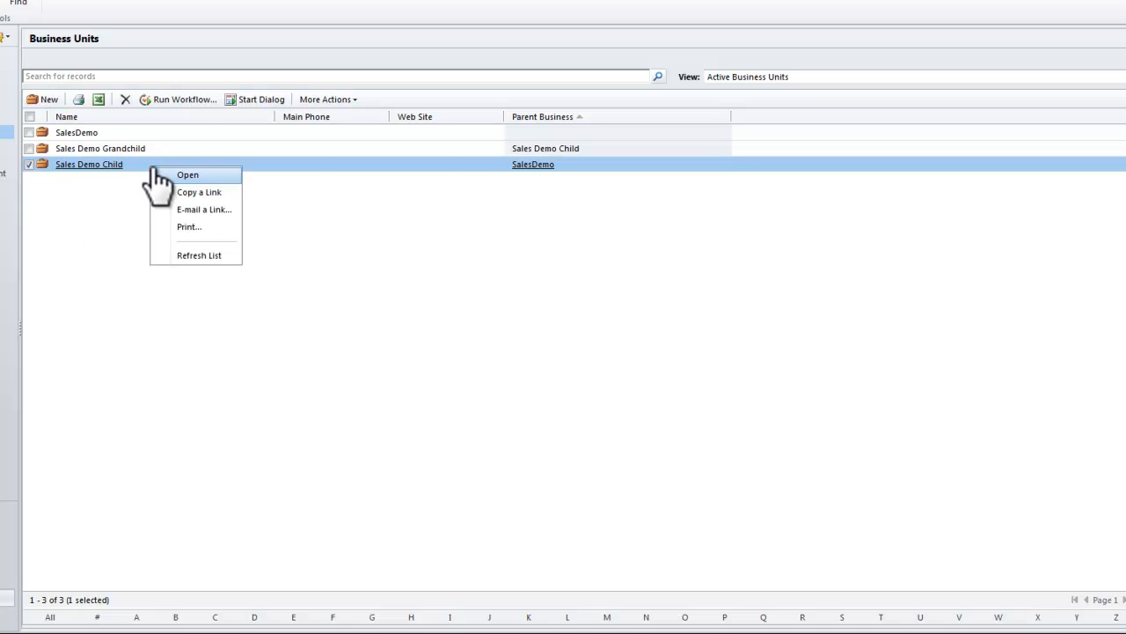
left_click(321, 98)
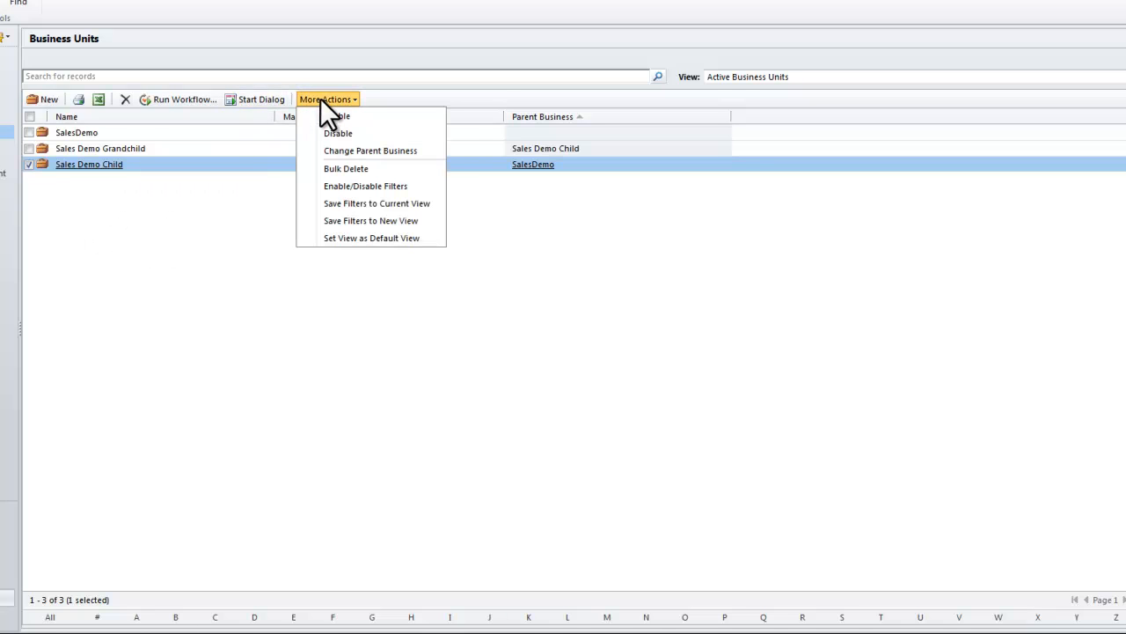
left_click(338, 133)
left_click(658, 351)
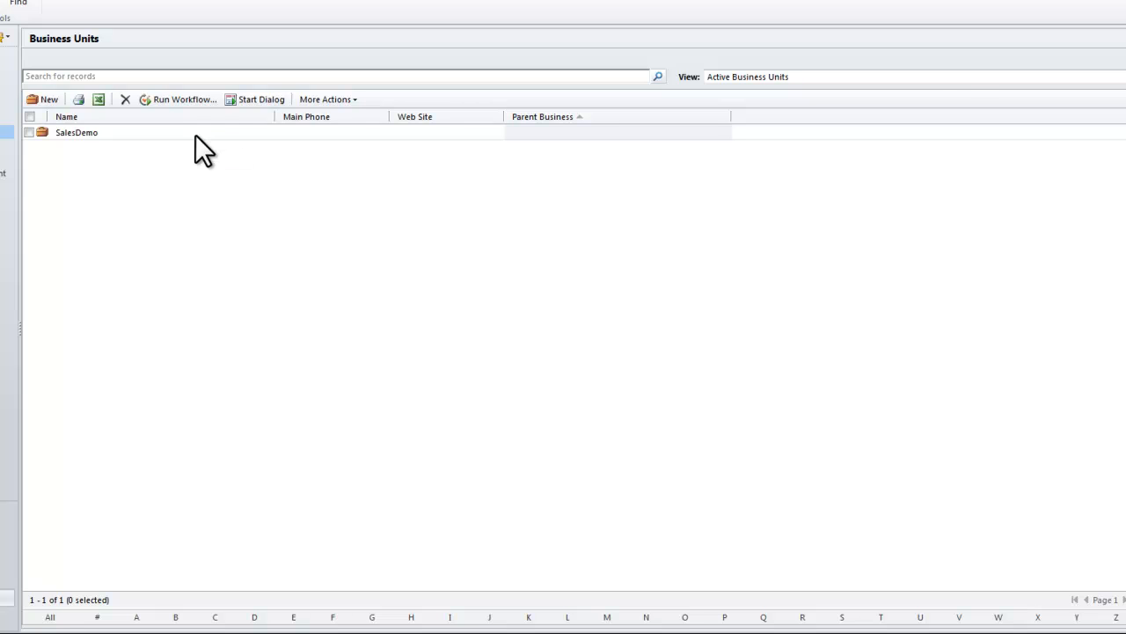
left_click(921, 77)
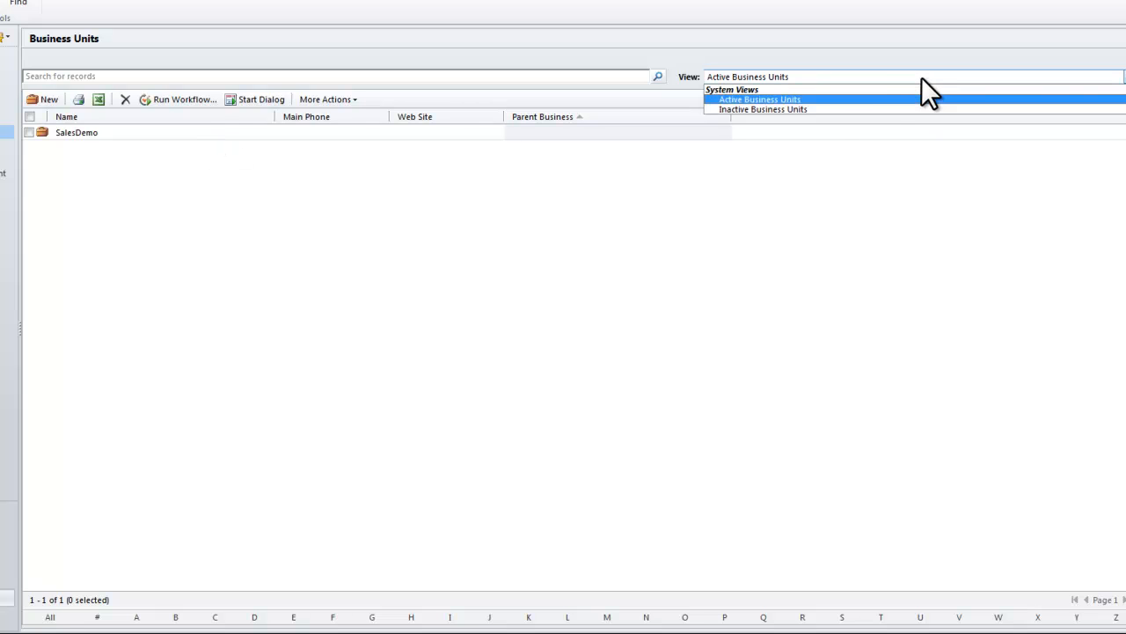
left_click(802, 109)
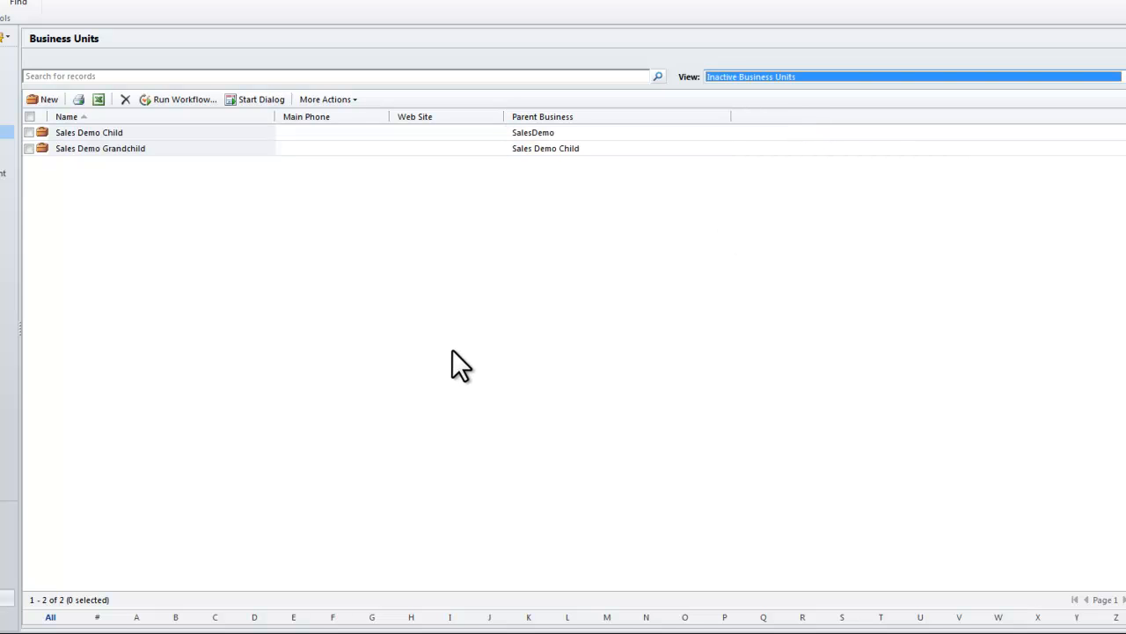
Open the disabled Sales Demo Child business unit and try to delete it from its record
double_click(197, 132)
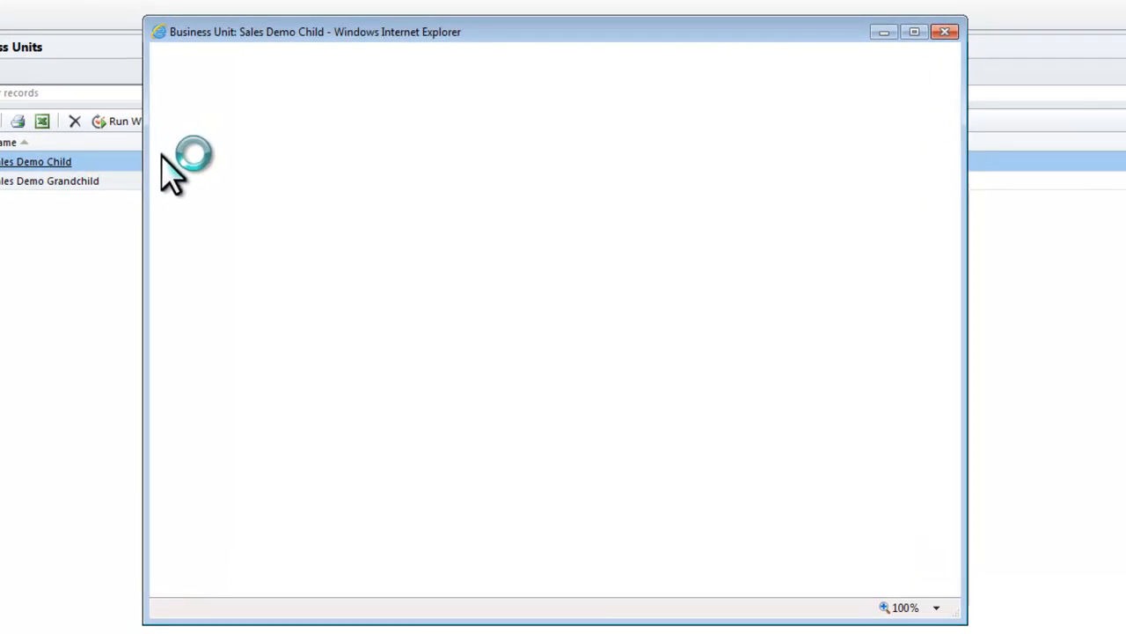
left_click(318, 59)
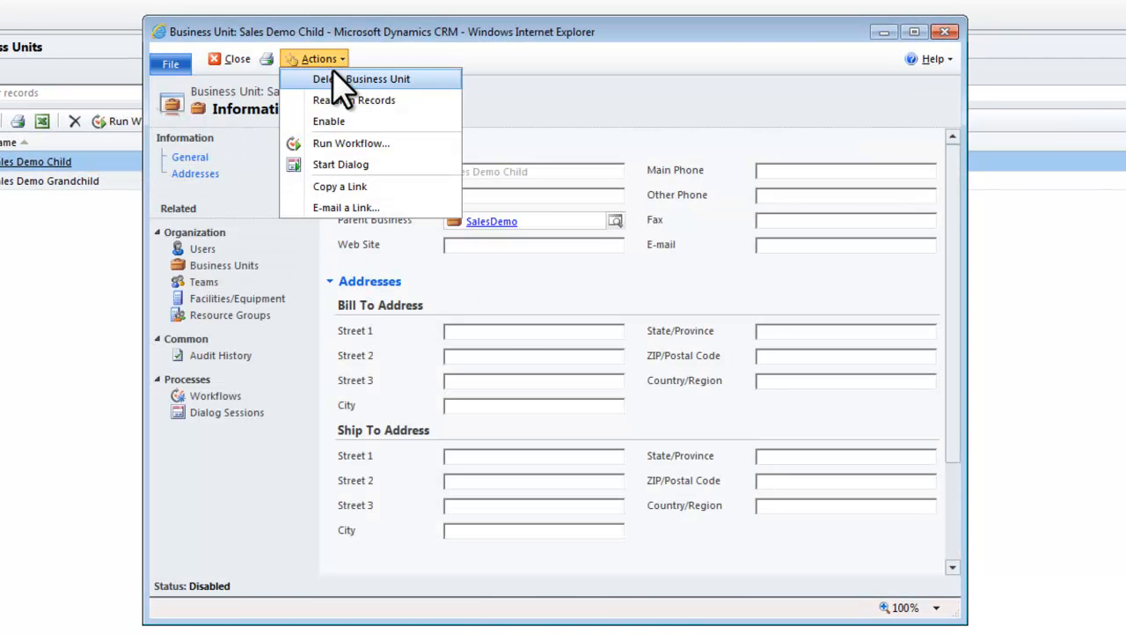
left_click(331, 78)
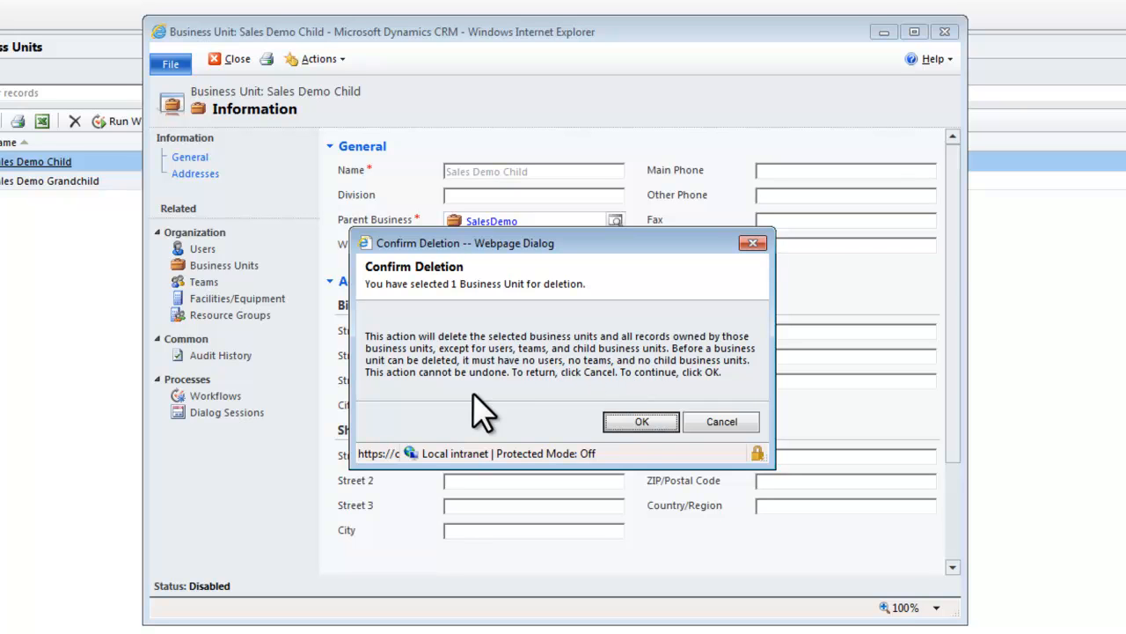
left_click(643, 423)
key("Return")
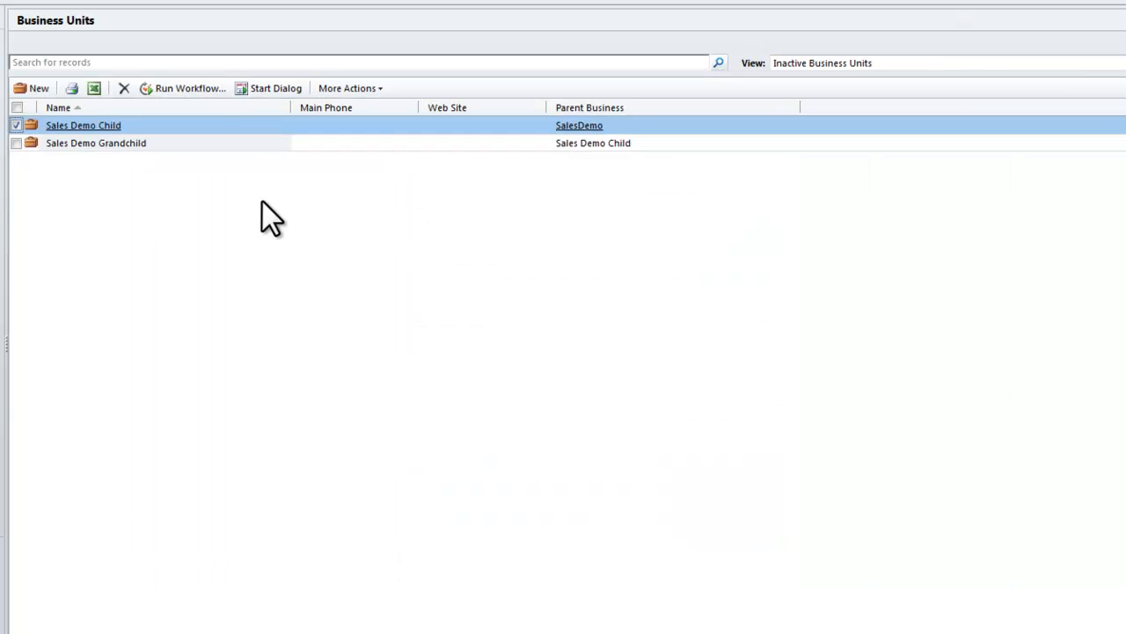
Delete the Sales Demo Grandchild business unit from the inactive business units list
left_click(154, 146)
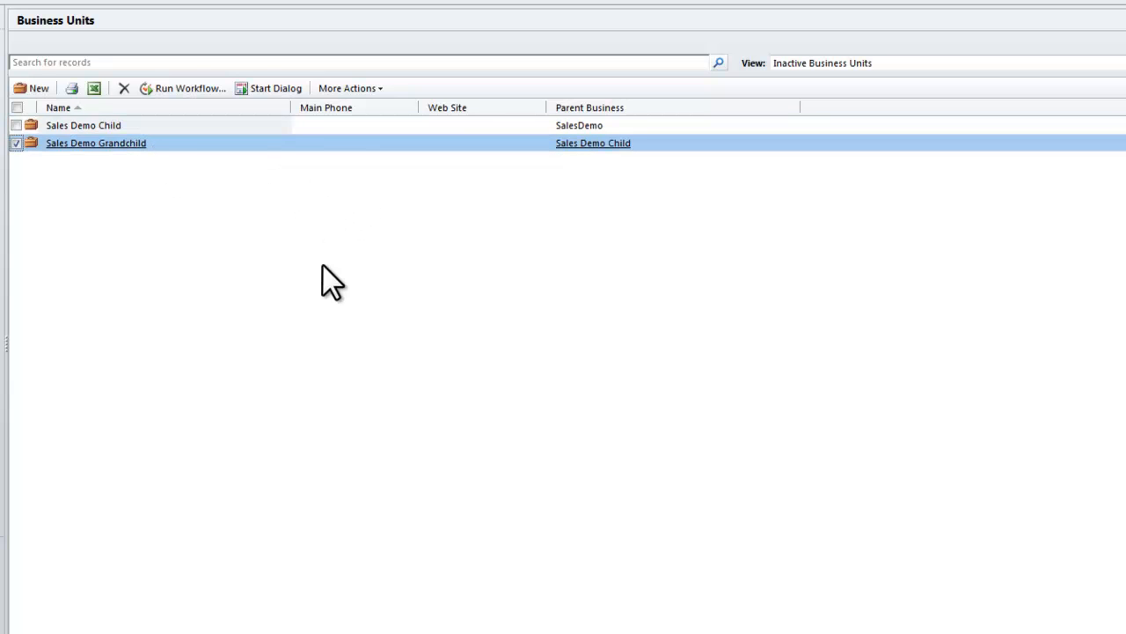
left_click(124, 89)
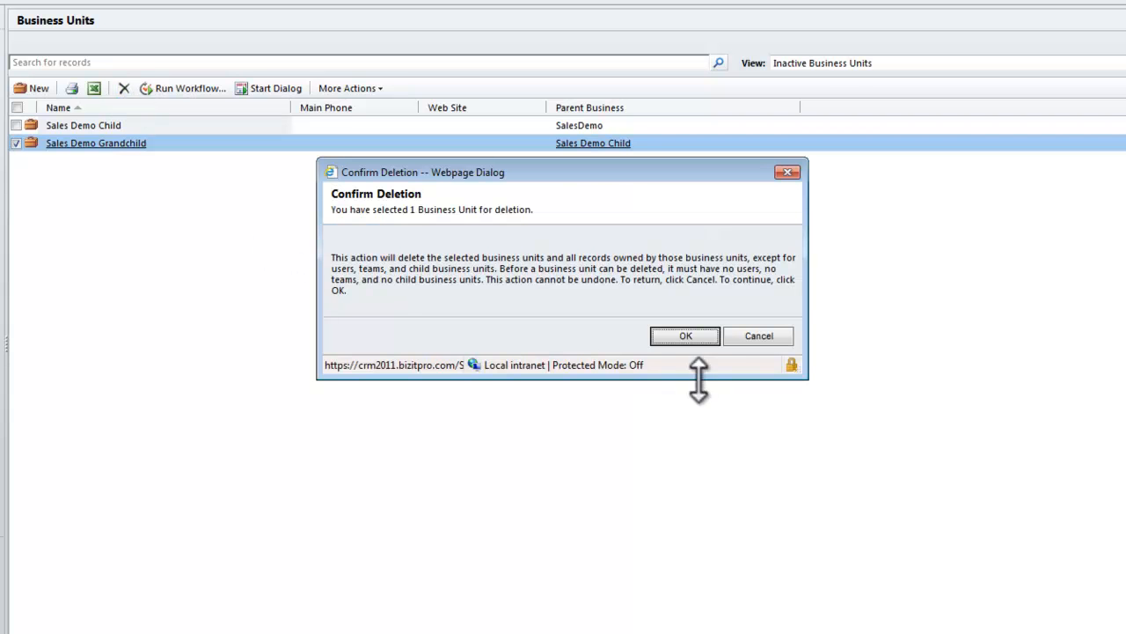
left_click(686, 337)
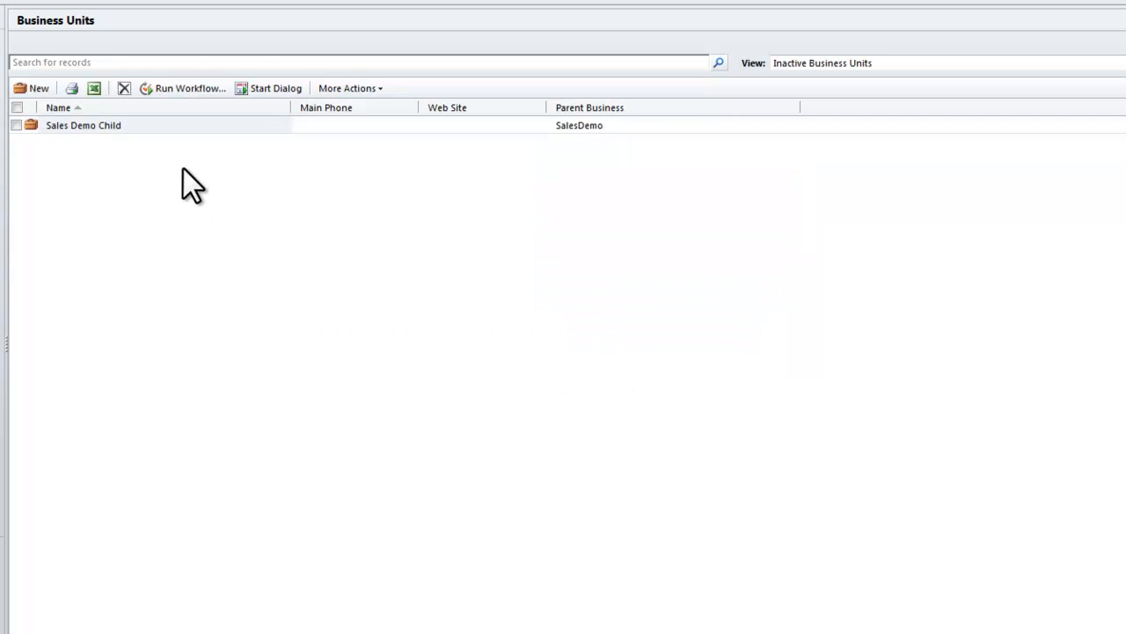
Re-enable the Sales Demo Child business unit and switch the list to the Active Business Units view
left_click(146, 125)
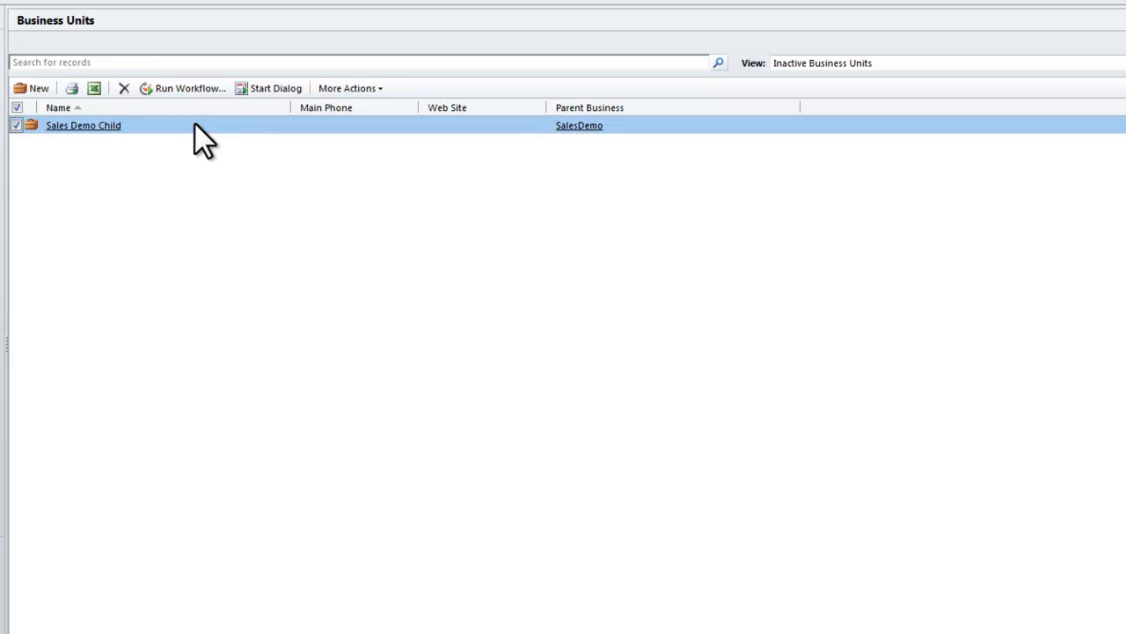
left_click(358, 91)
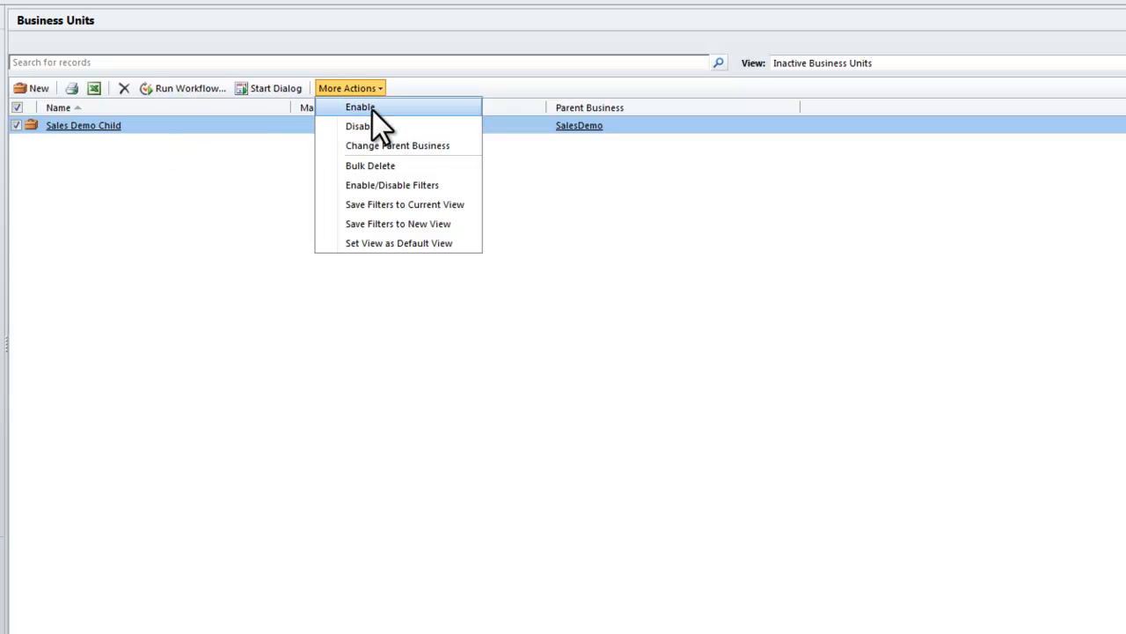
left_click(373, 109)
left_click(652, 335)
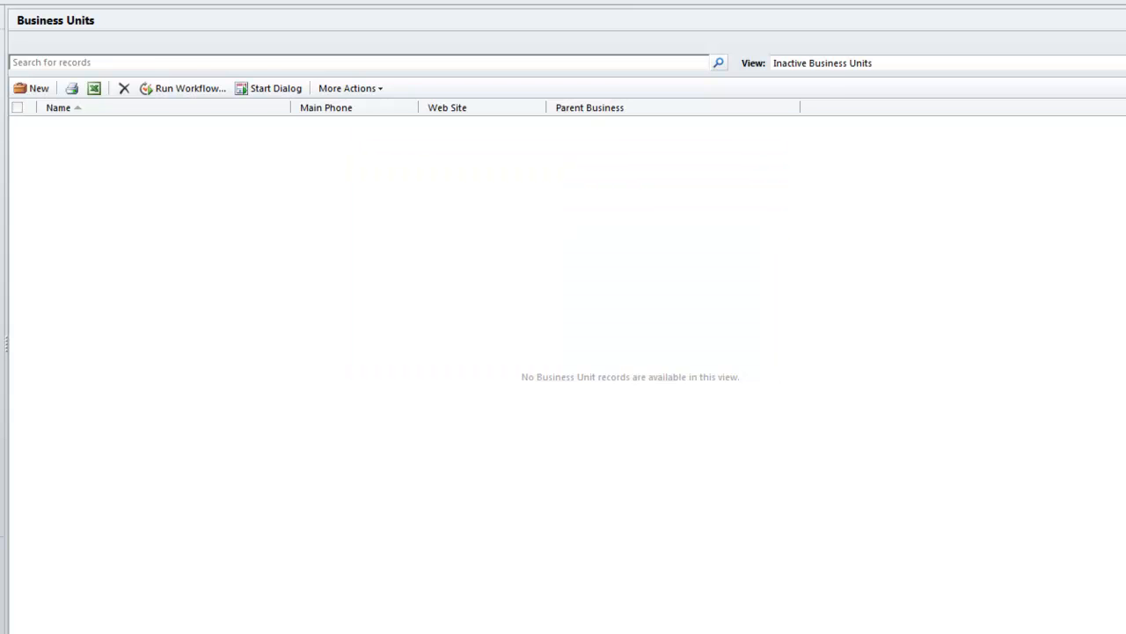
left_click(1056, 64)
left_click(864, 88)
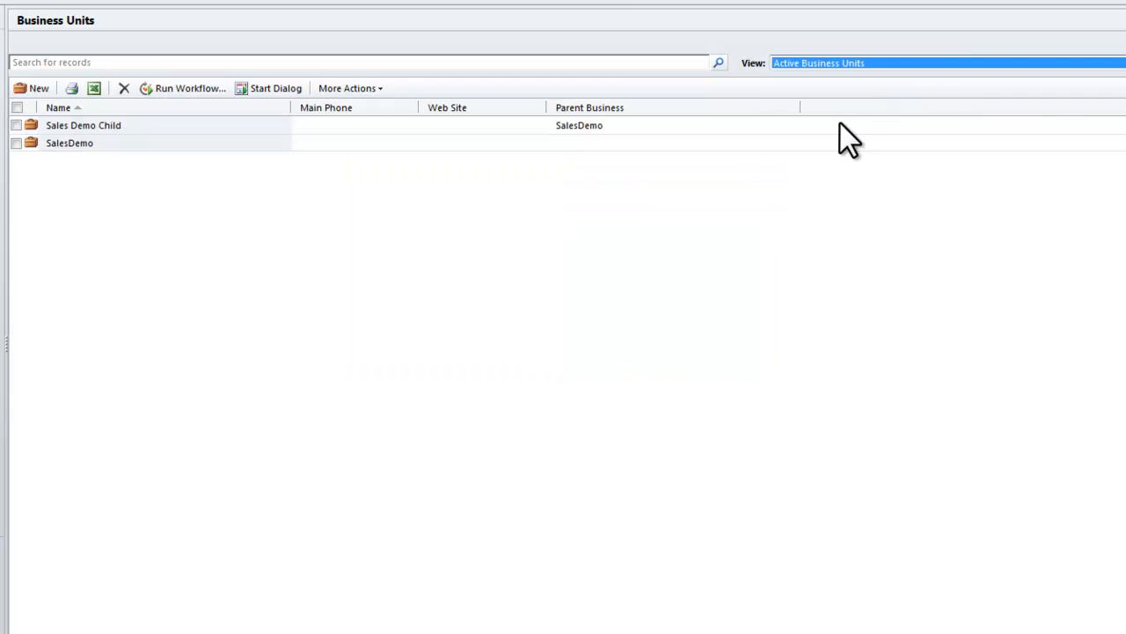
Open the Sales Demo Child business unit, check which users are associated with it, and close the record
left_click(138, 129)
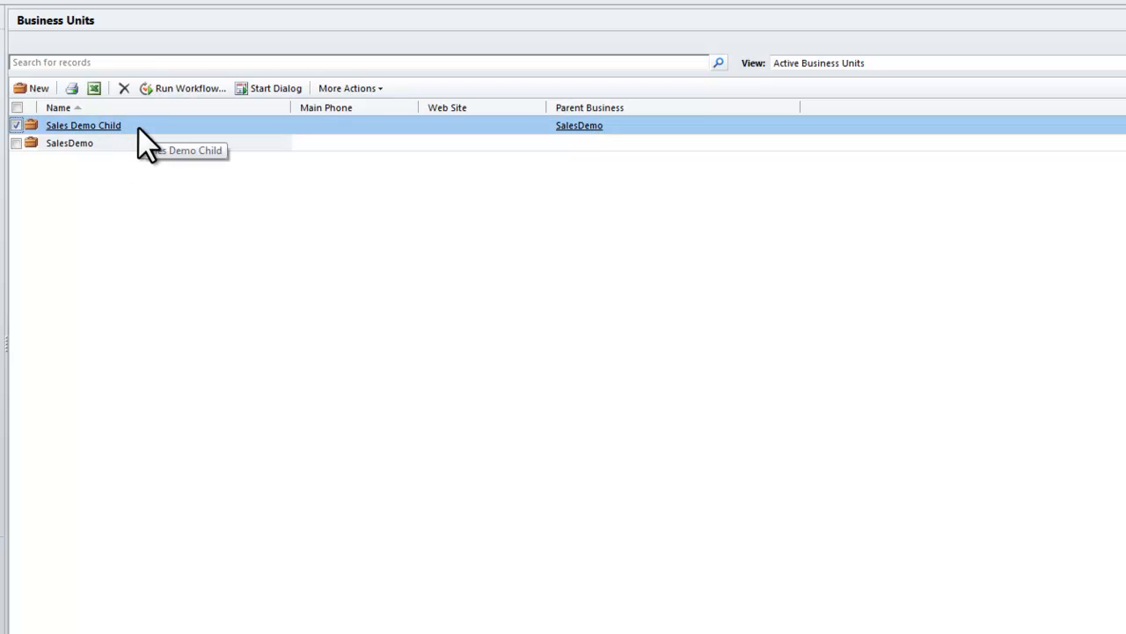
left_click(88, 129)
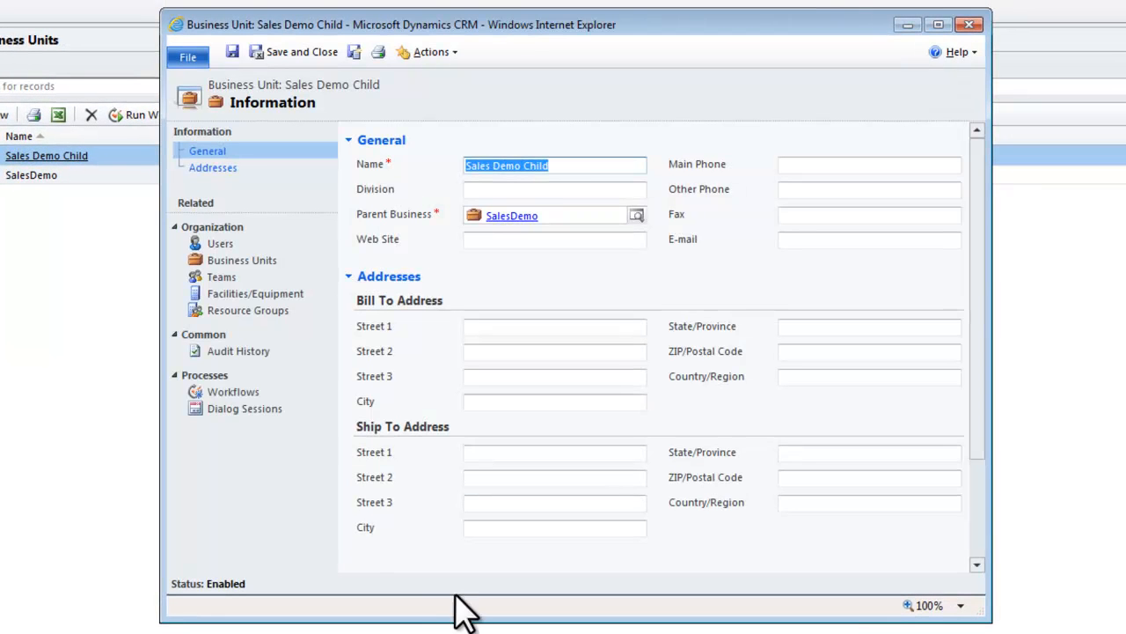
left_click(220, 243)
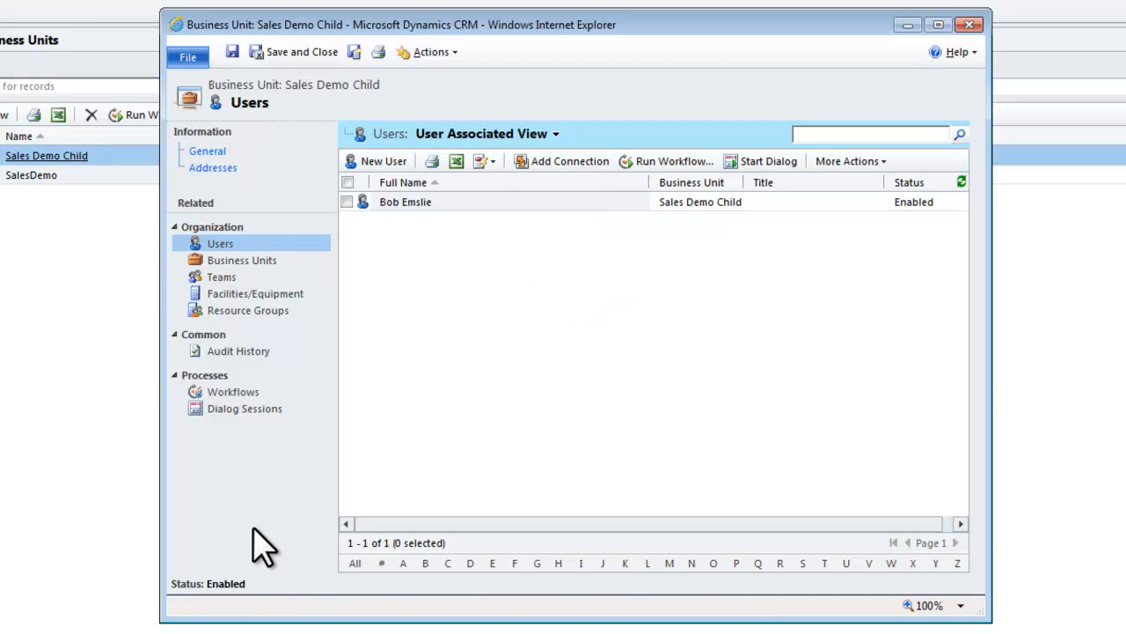
left_click(969, 24)
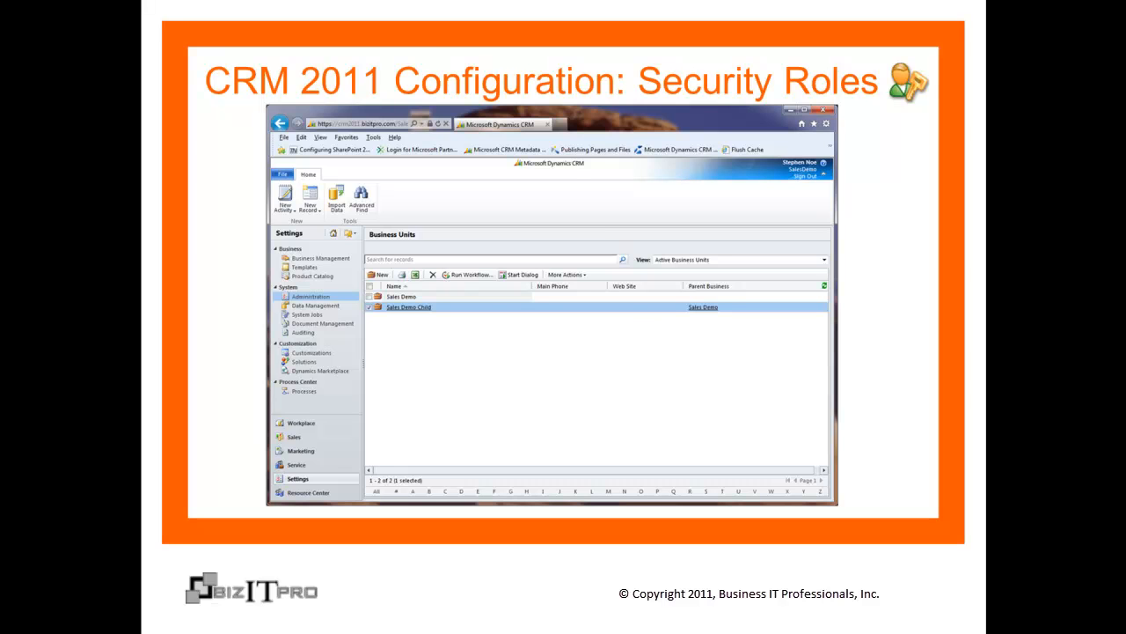
left_click(595, 562)
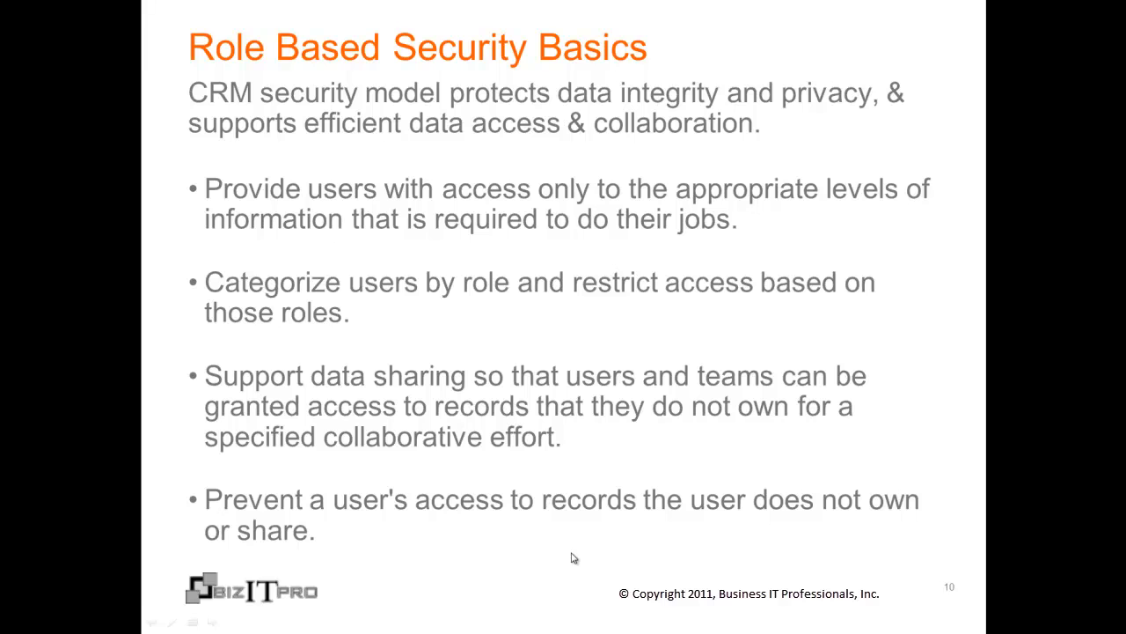